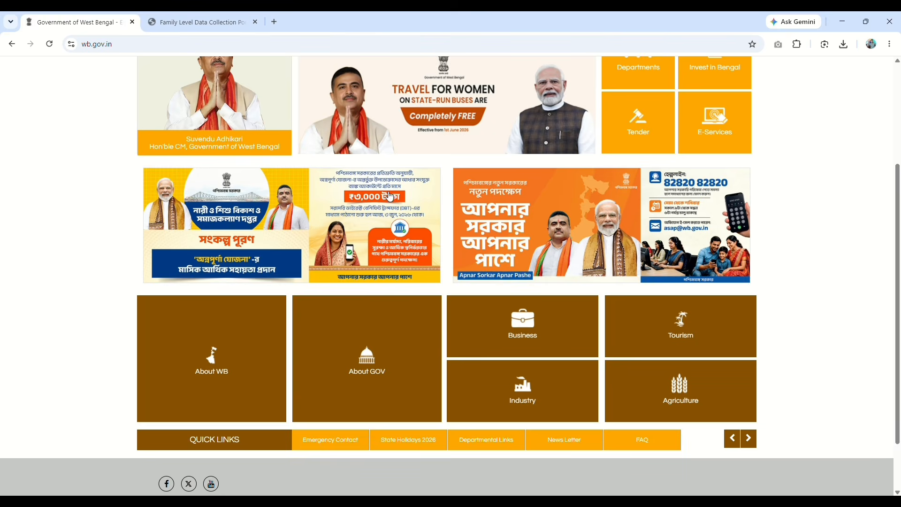
Switch to the Family Level Data Collection Portal and open the Citizen / Family login
click(201, 18)
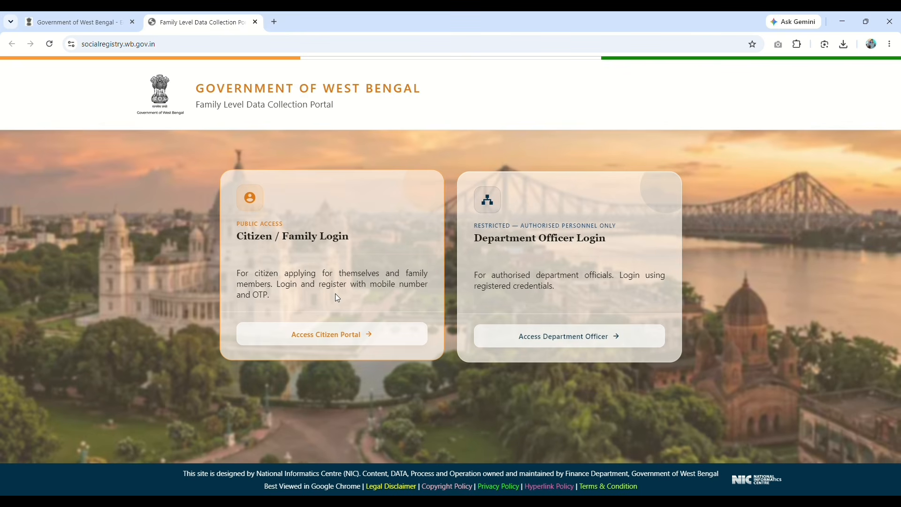
drag(237, 222, 341, 244)
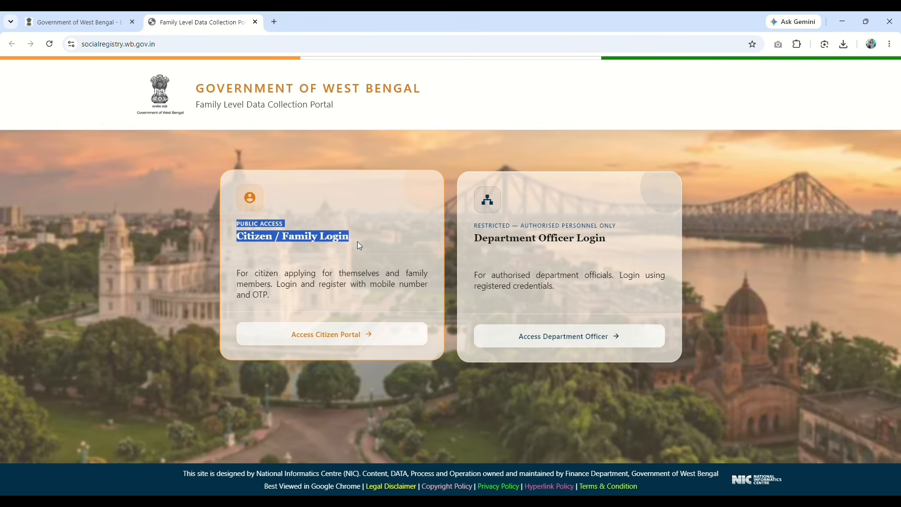
click(265, 276)
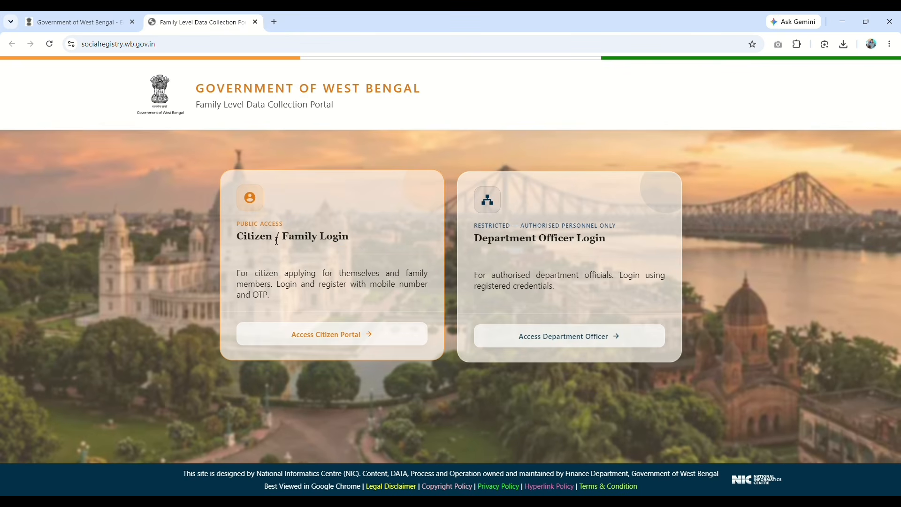
click(339, 337)
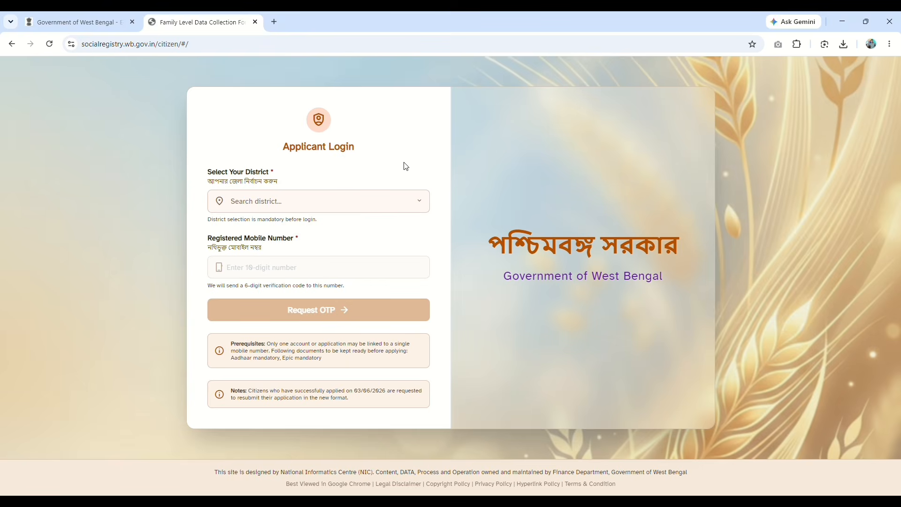
Choose 24 PARAGANAS NORTH as the applicant's district
click(332, 208)
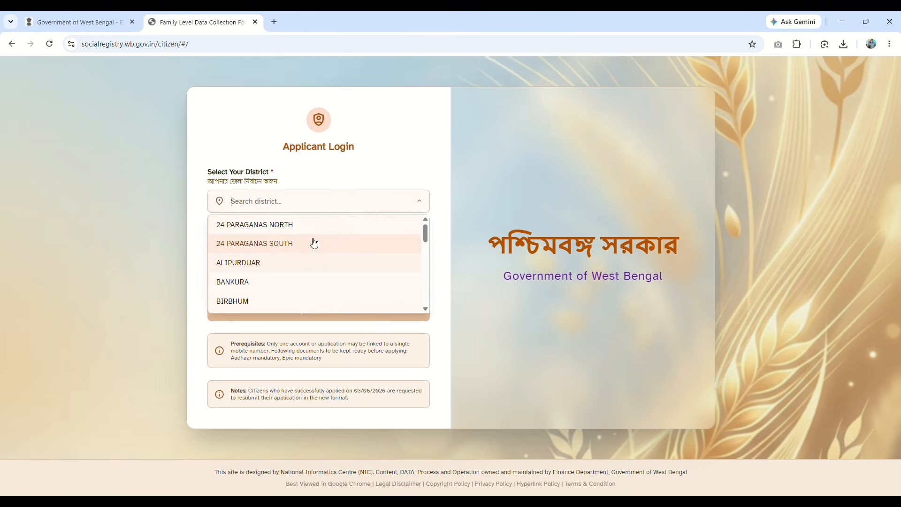
scroll(313, 242, down, 1)
scroll(310, 267, down, 2)
scroll(301, 277, up, 3)
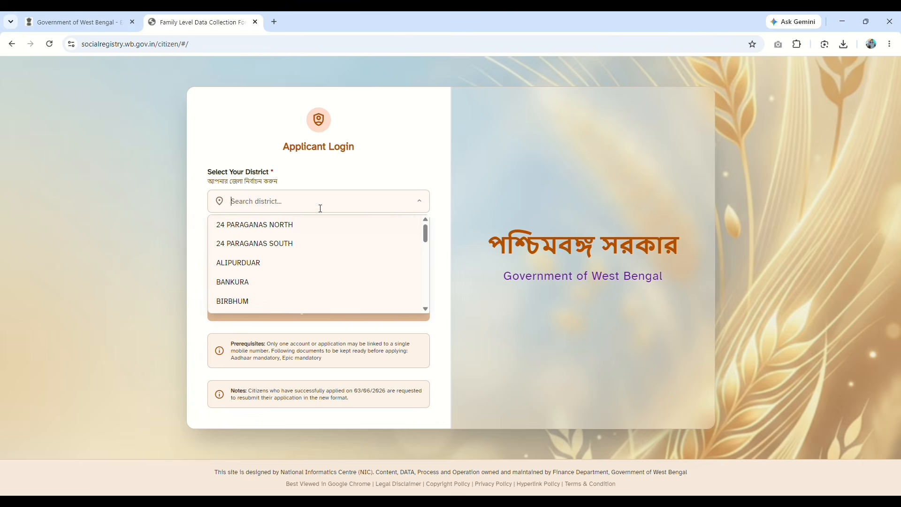
click(279, 230)
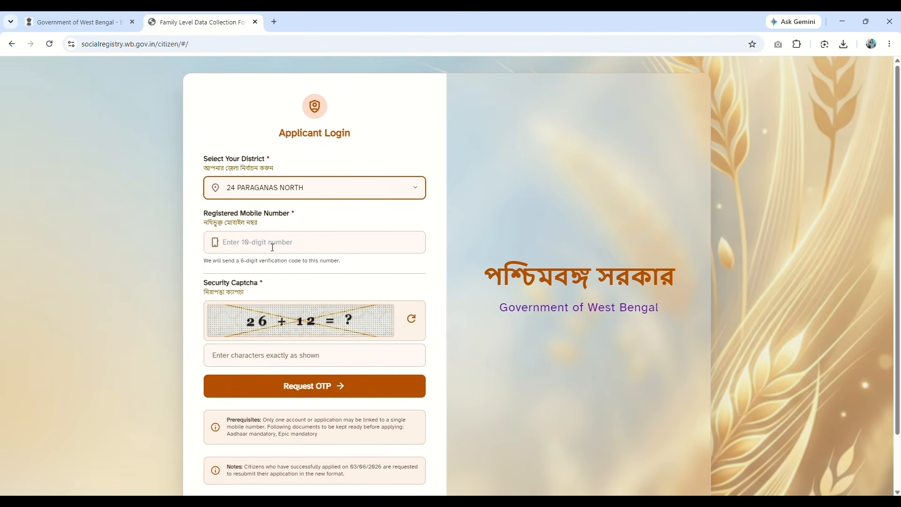
Enter the registered mobile number, answer the security captcha's sum and request an OTP
drag(204, 212, 290, 226)
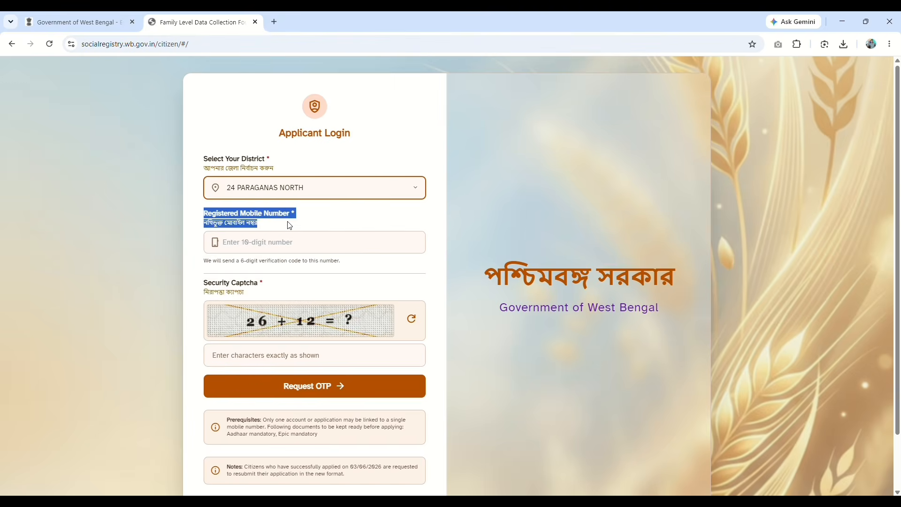
click(291, 226)
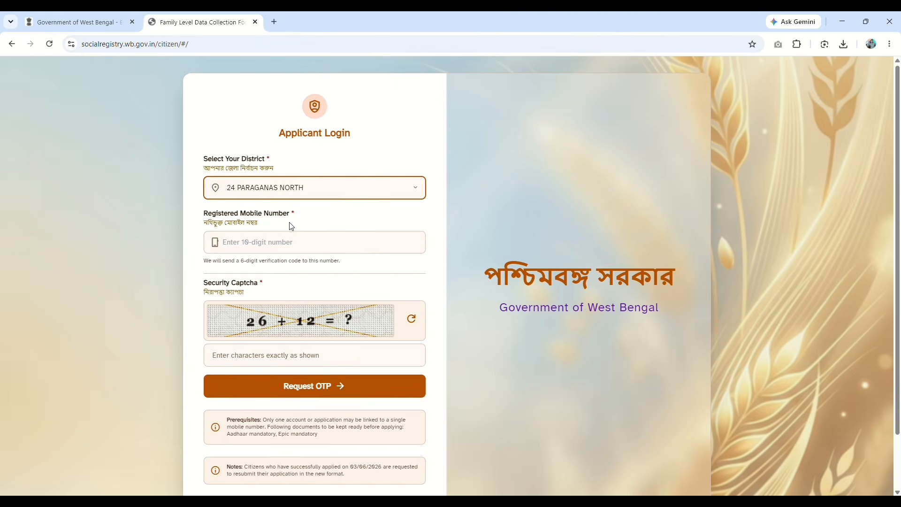
click(296, 245)
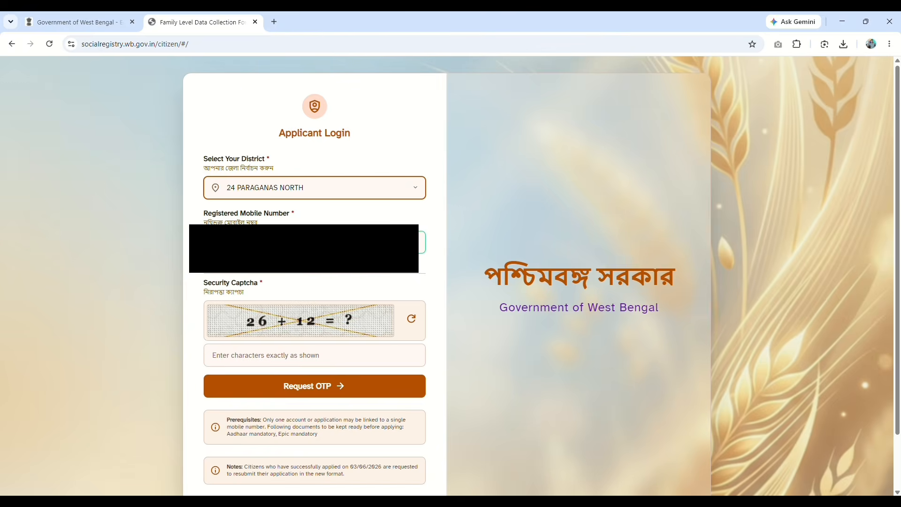
scroll(321, 243, down, 2)
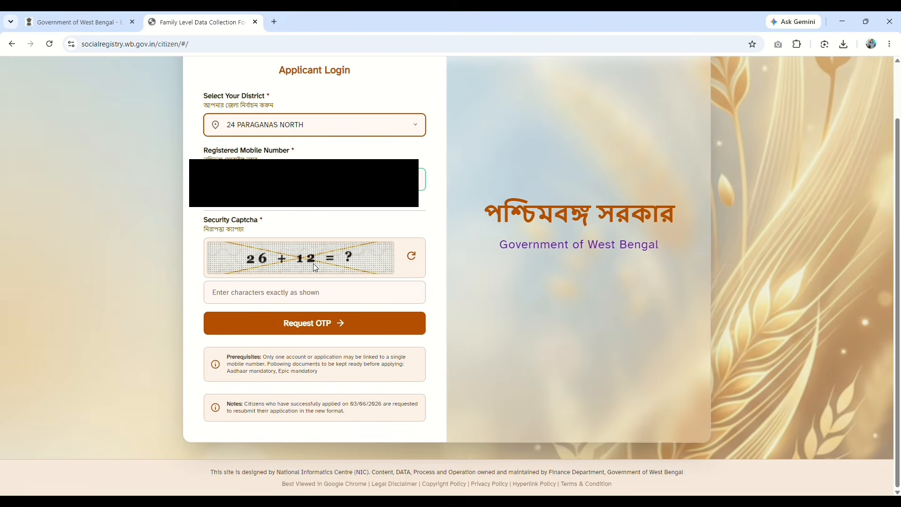
click(264, 299)
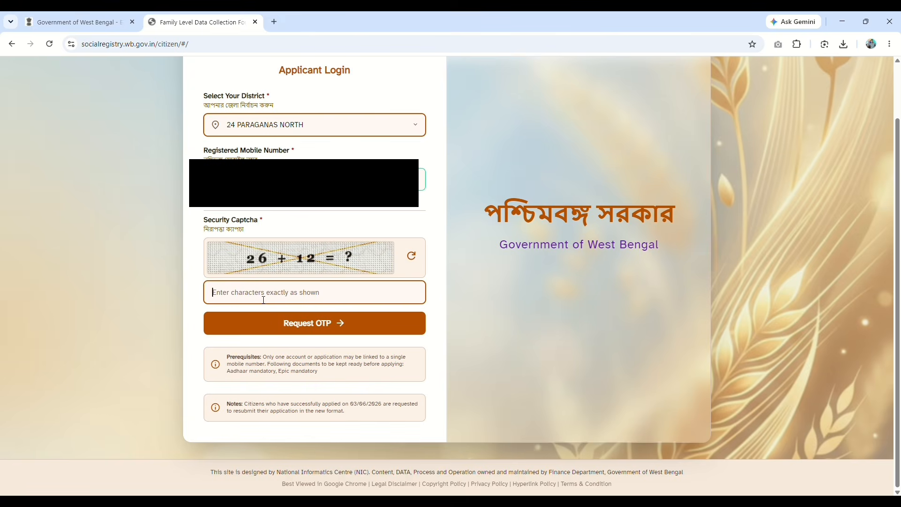
text(38)
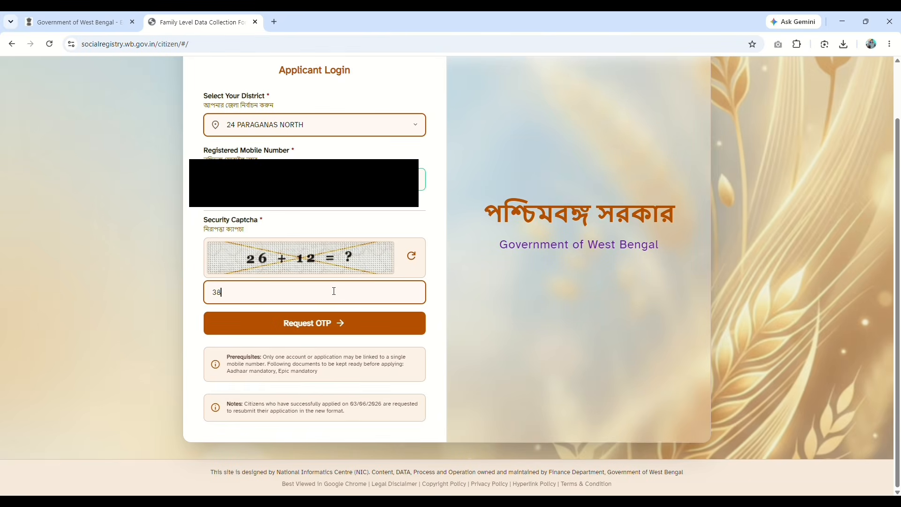
click(317, 331)
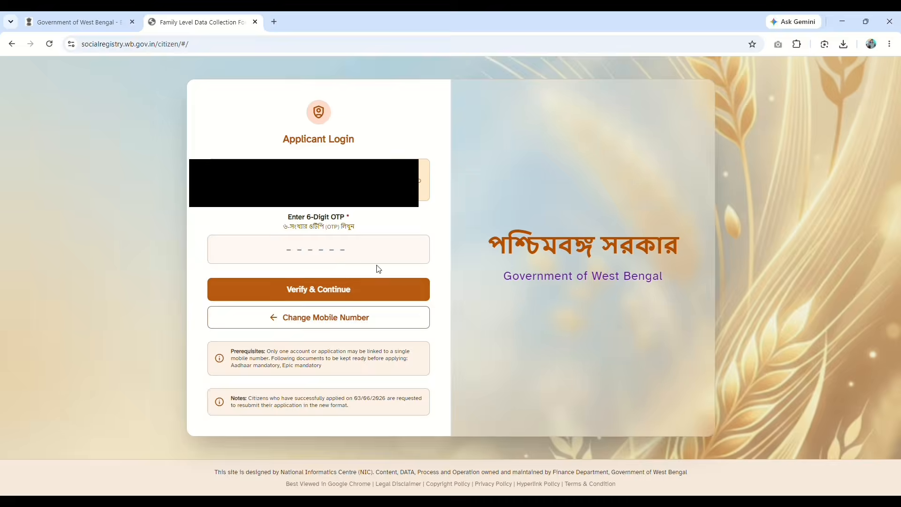
Enter the 6-digit OTP and verify it to continue to the family data form
click(360, 238)
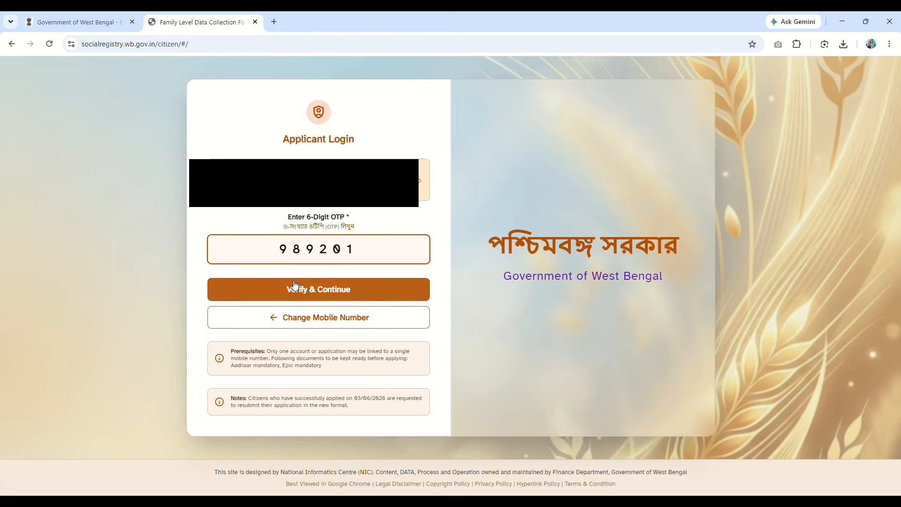
click(334, 294)
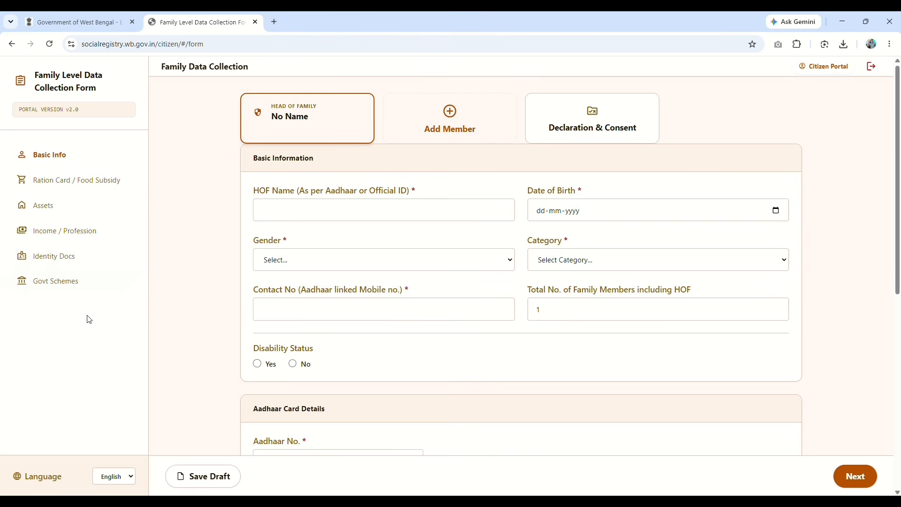
scroll(222, 202, down, 3)
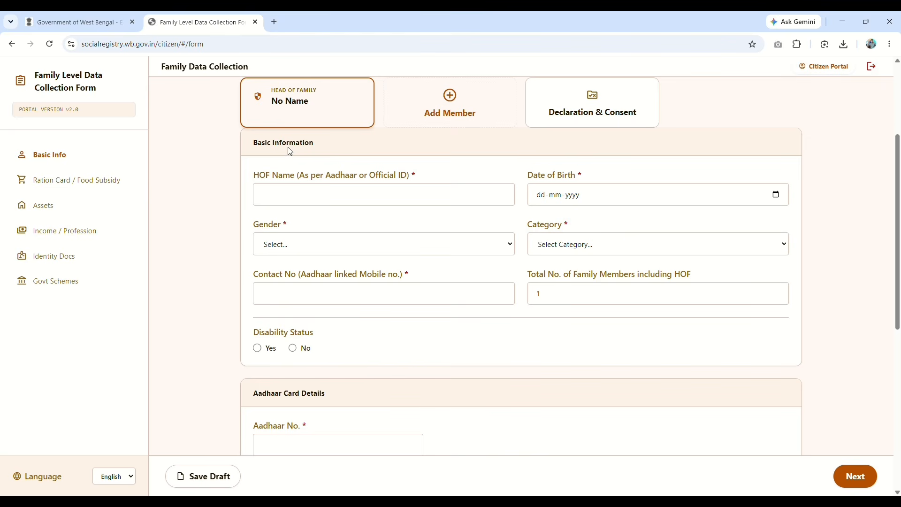
click(280, 205)
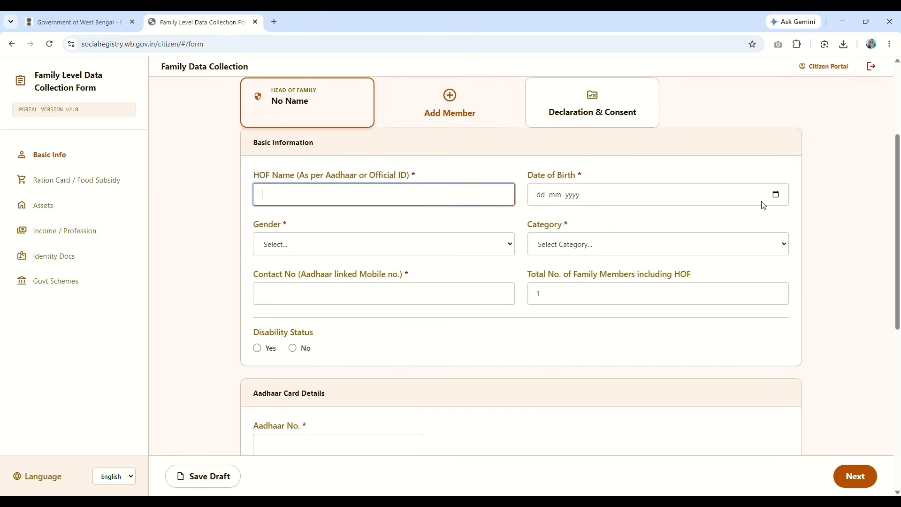
click(783, 201)
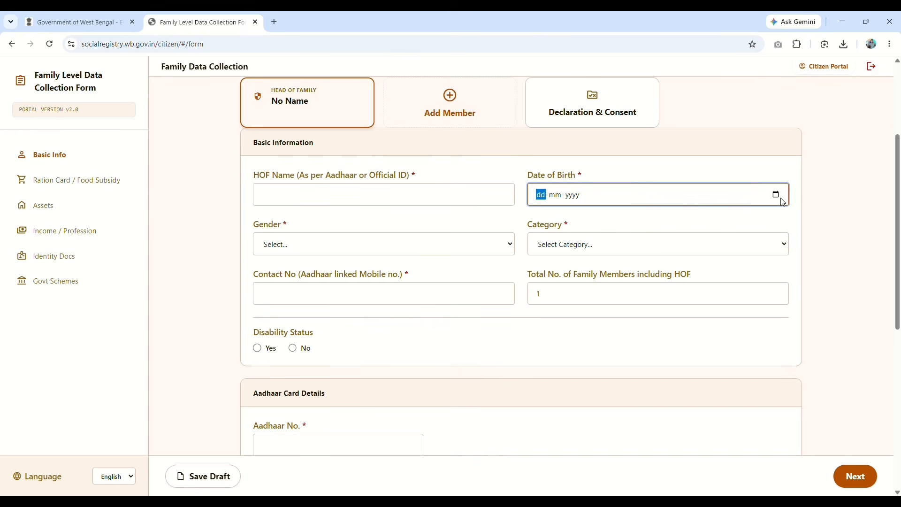
click(776, 196)
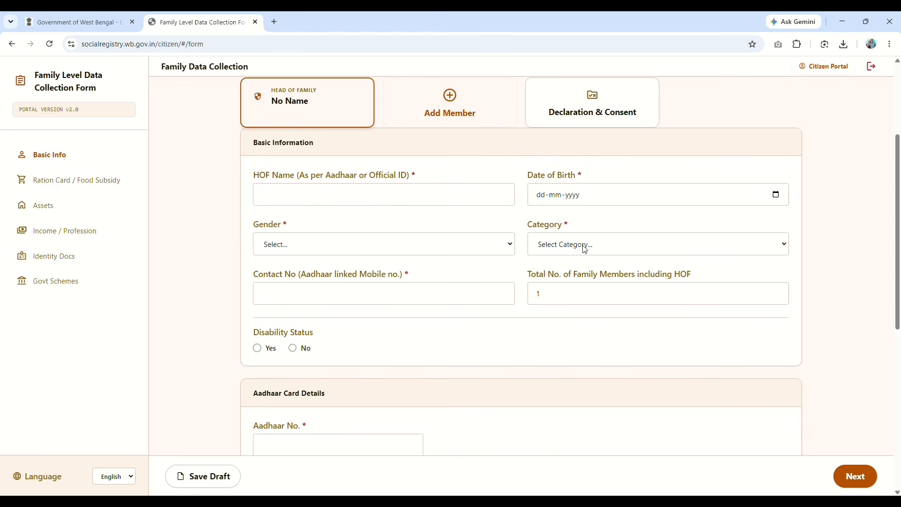
Set the head of family's gender to Male and category to OBC (Other Backward Classes)
click(337, 254)
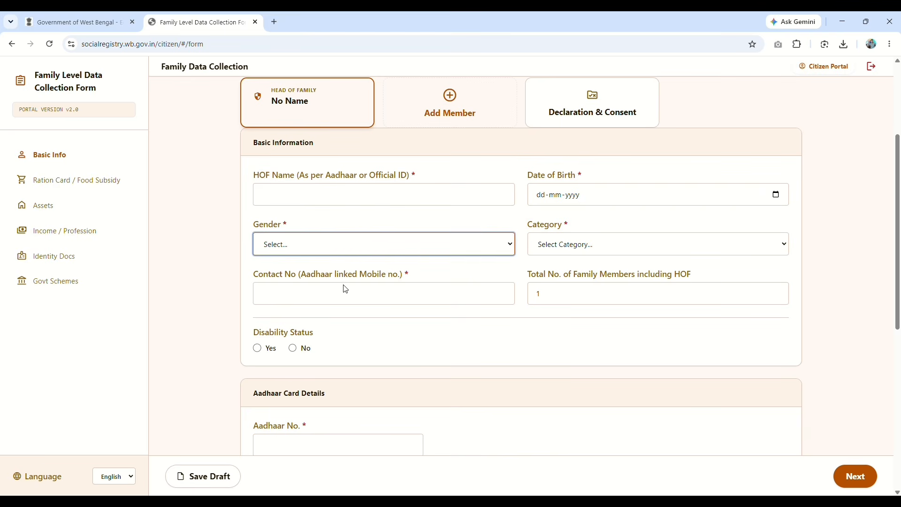
click(328, 285)
click(594, 253)
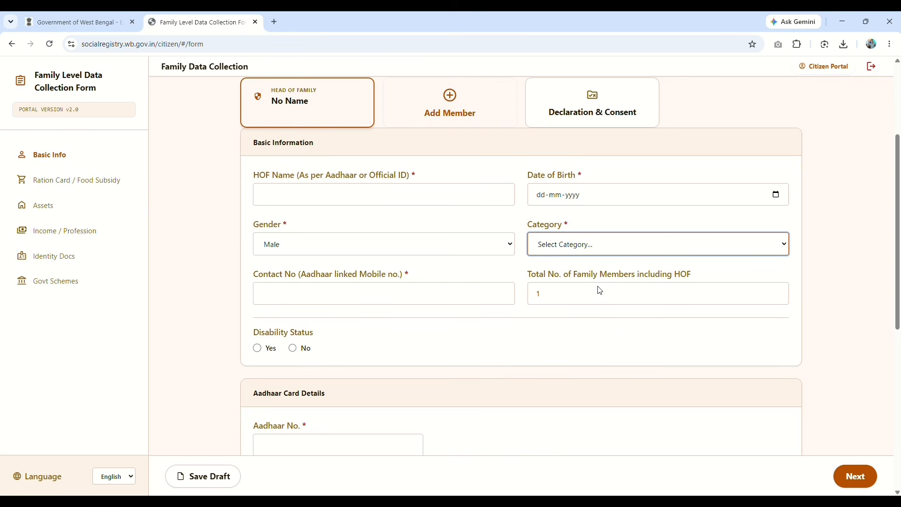
click(616, 326)
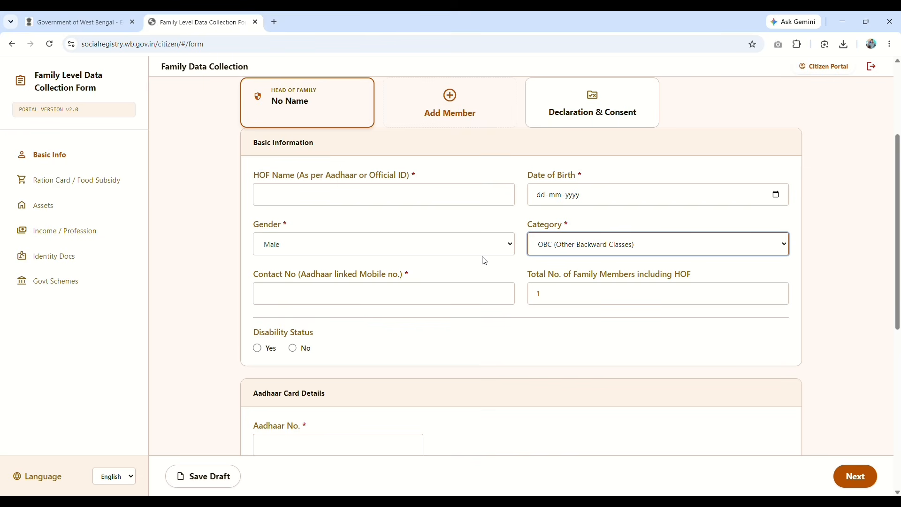
Set the total number of family members, including the head of family, to 3
scroll(774, 253, down, 1)
click(774, 252)
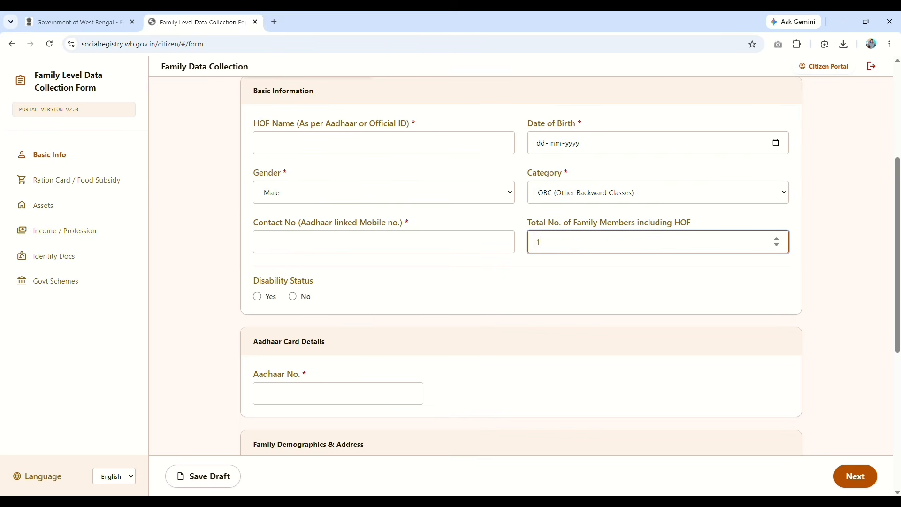
scroll(563, 247, down, 1)
scroll(560, 246, up, 1)
scroll(564, 247, up, 2)
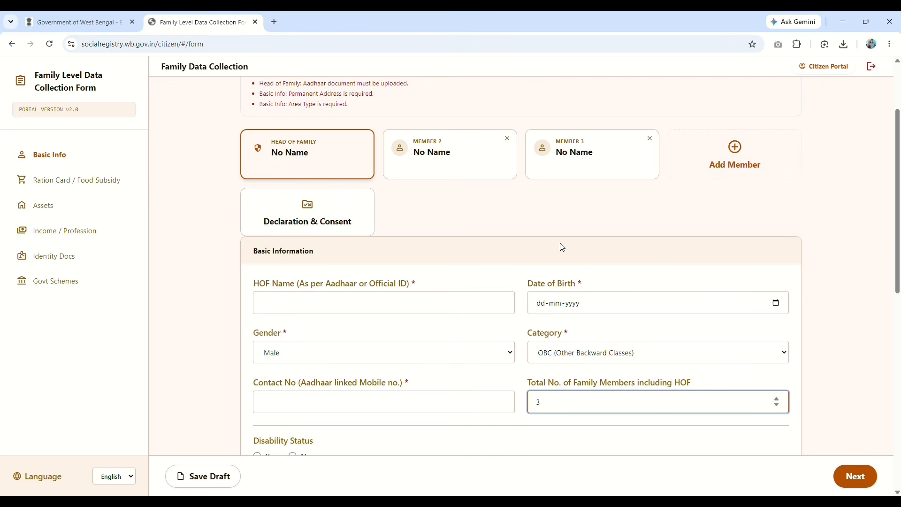
scroll(563, 247, down, 1)
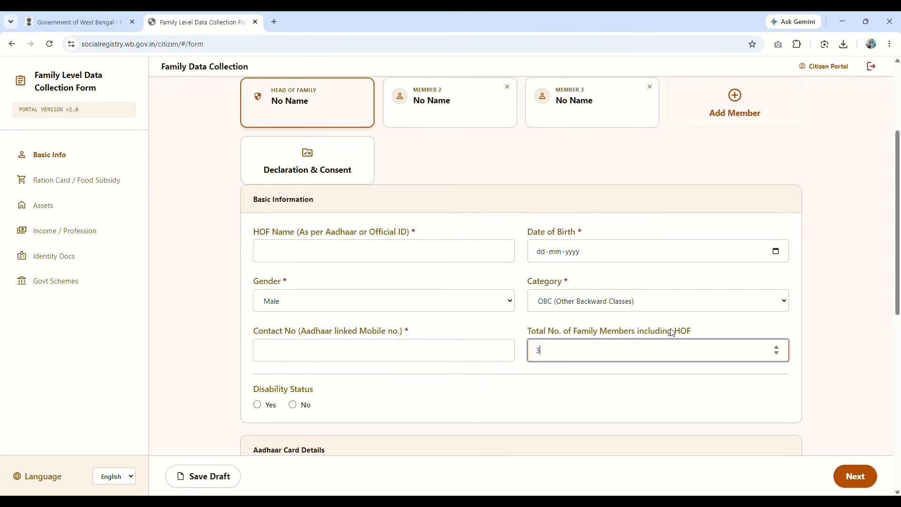
click(698, 331)
Examine the Aadhaar card, family address and voter card fields, including EPIC number, assembly constituency and part number
scroll(698, 331, down, 5)
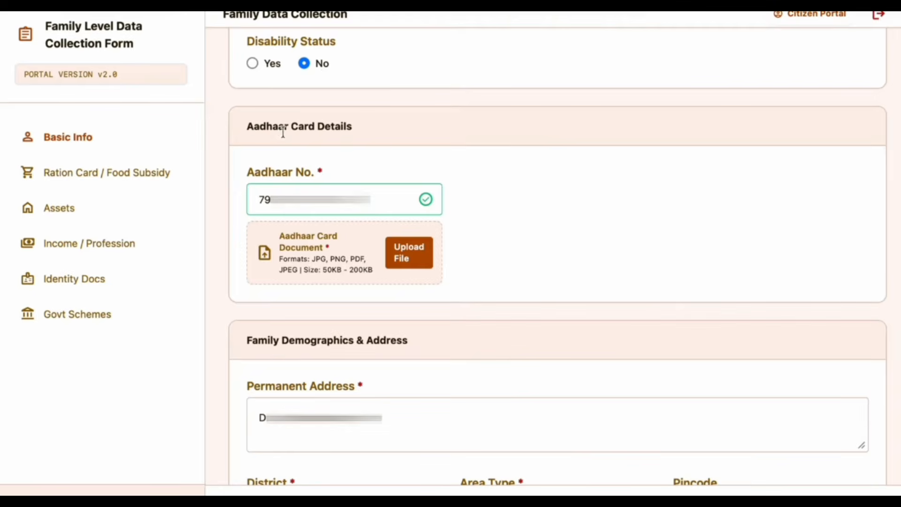
triple_click(281, 131)
click(382, 136)
scroll(688, 408, down, 9)
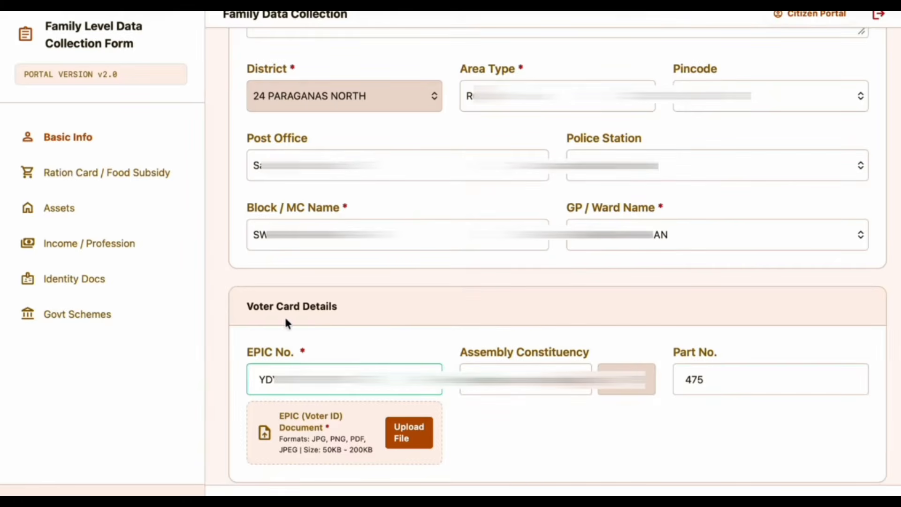
drag(243, 307, 358, 307)
drag(242, 355, 363, 350)
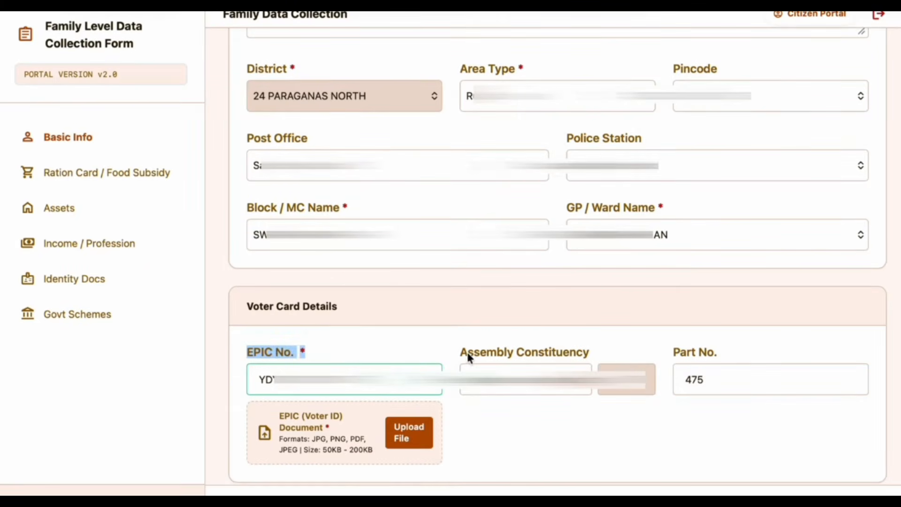
drag(467, 353, 569, 350)
click(692, 350)
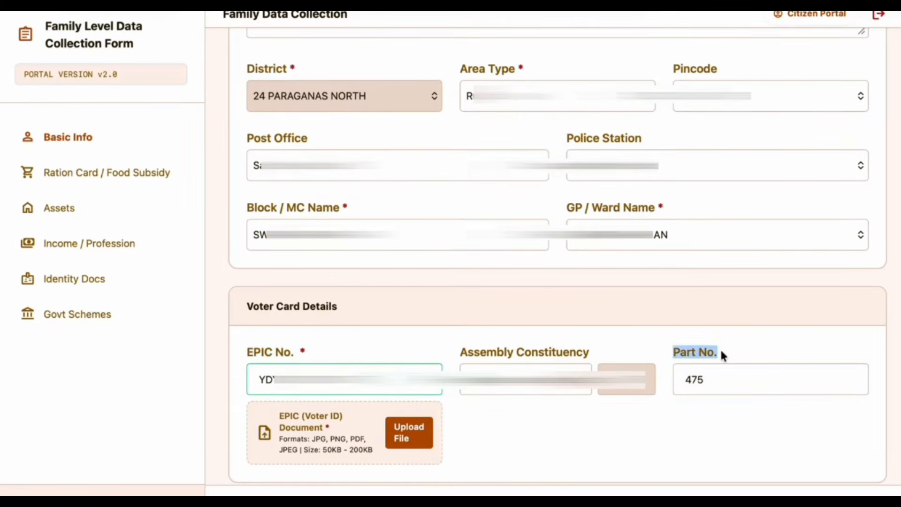
click(744, 346)
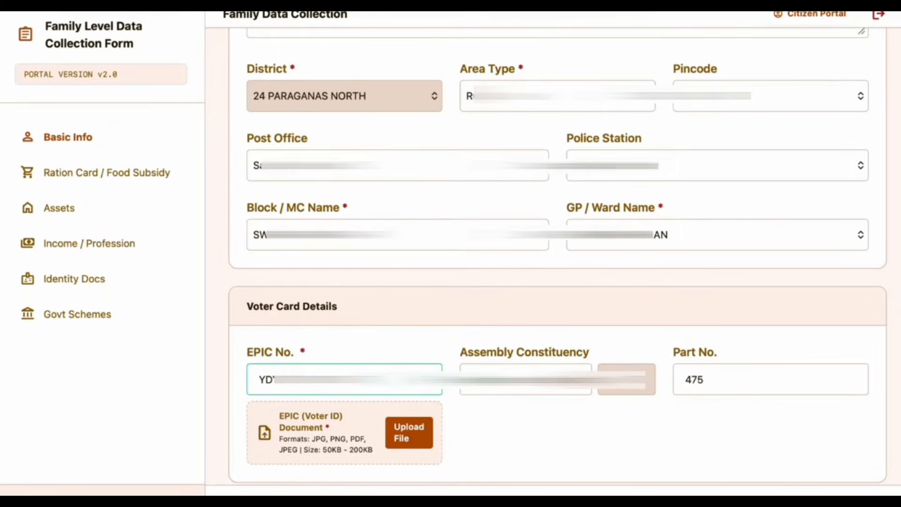
Open the Ration Card / Food Subsidy section and read its question about having a Digital Ration Card
scroll(495, 438, down, 1)
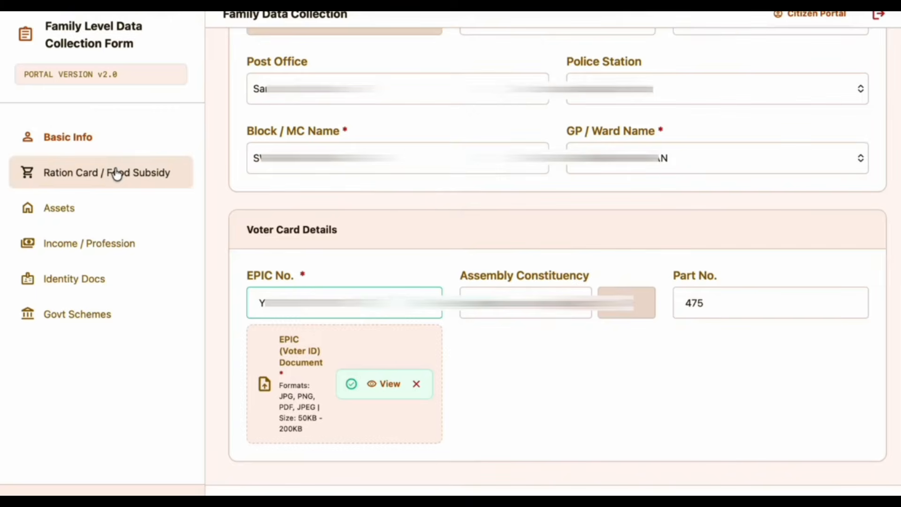
click(91, 180)
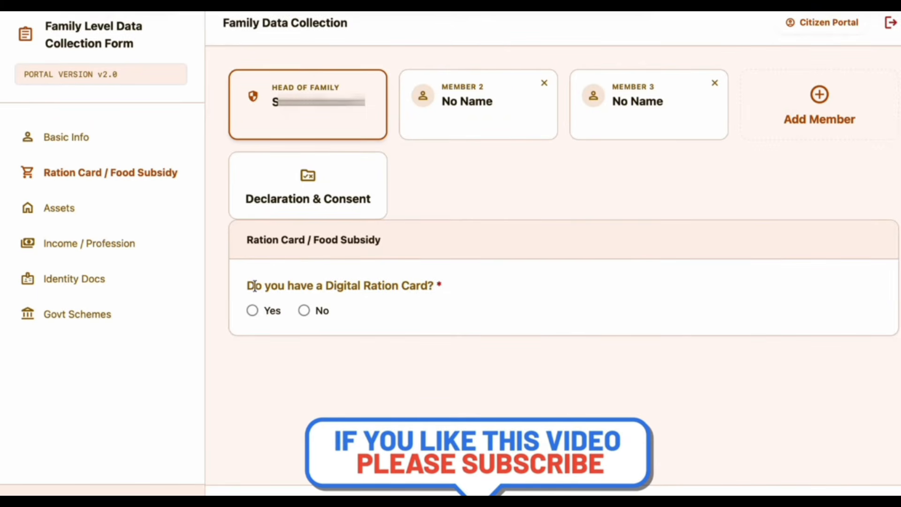
drag(247, 287, 433, 287)
click(483, 288)
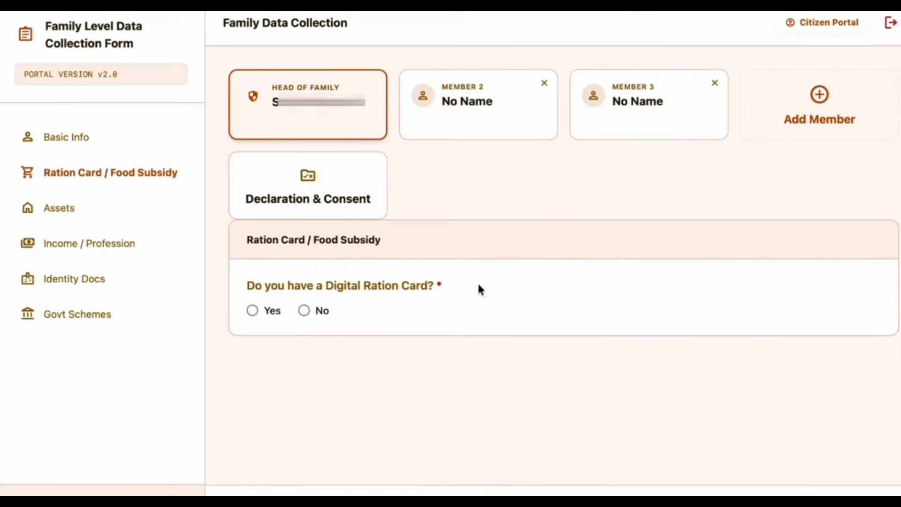
drag(249, 283, 481, 288)
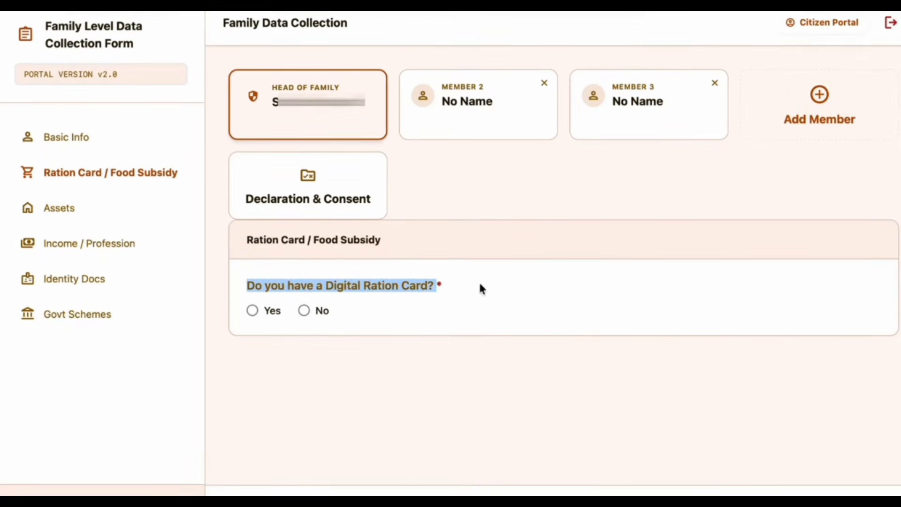
Answer Yes to having a Digital Ration Card, choose SPHH as the card type, and enter the ration card number
click(475, 285)
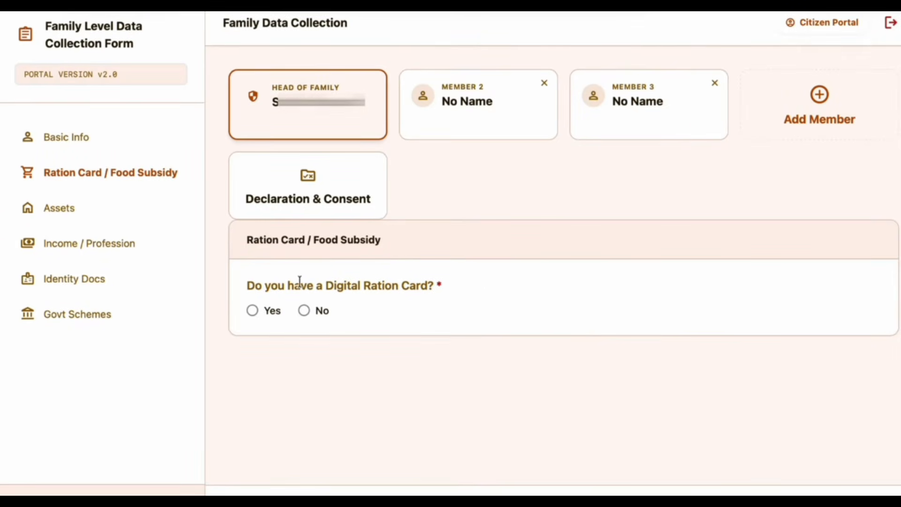
click(253, 310)
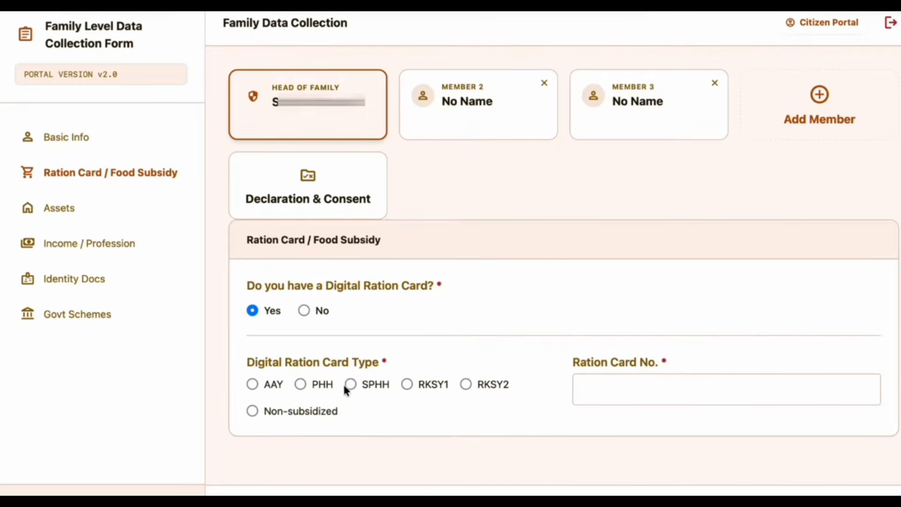
click(299, 383)
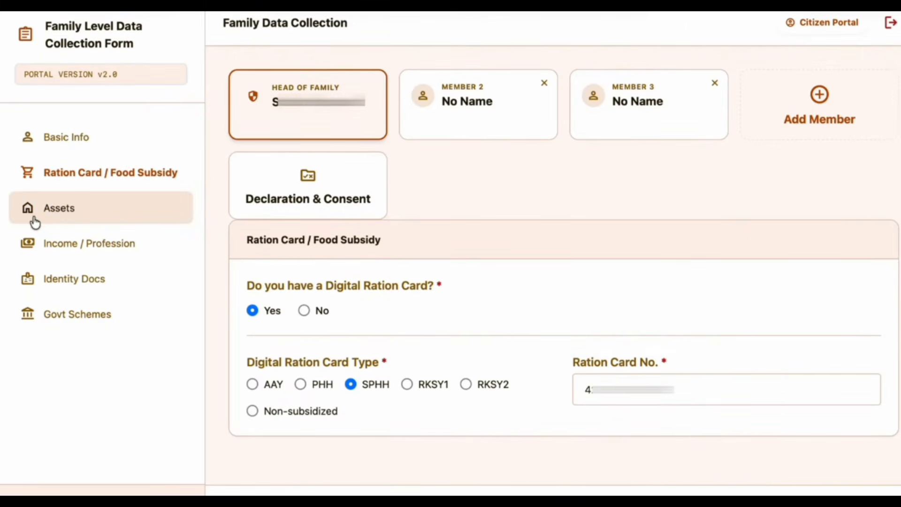
Open the Assets section and answer No to whether the house has three or more pucca rooms
click(58, 215)
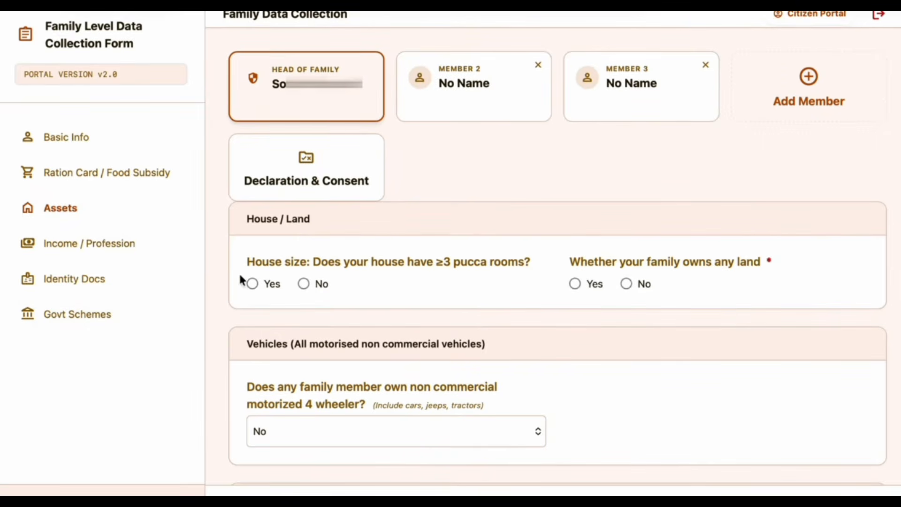
drag(247, 219, 332, 219)
click(323, 218)
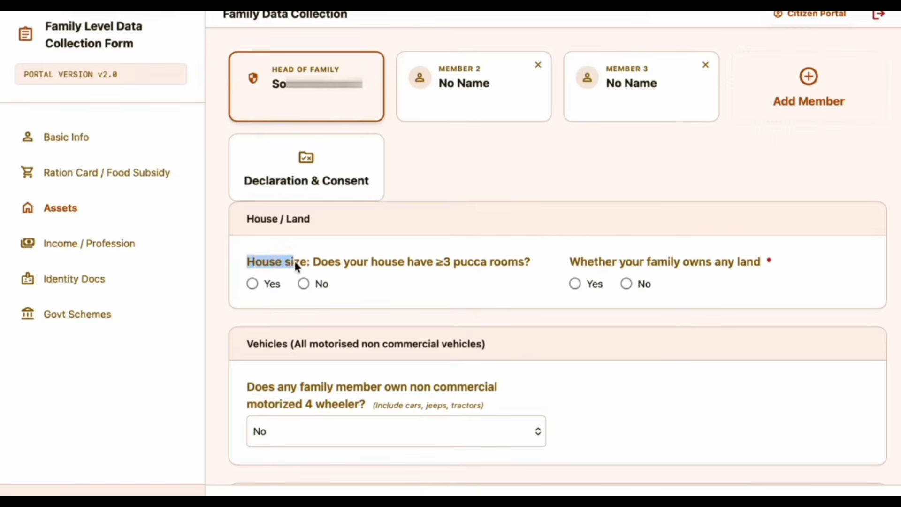
drag(294, 263, 301, 262)
click(301, 284)
Try Yes for family land ownership to view the landholding size question, and set the answer to No
click(561, 264)
drag(578, 267, 766, 262)
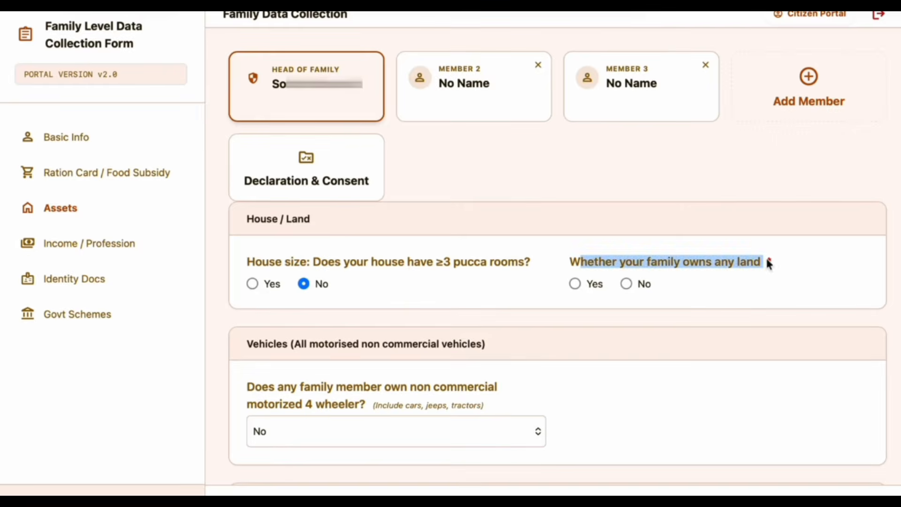
click(756, 295)
drag(624, 266, 748, 269)
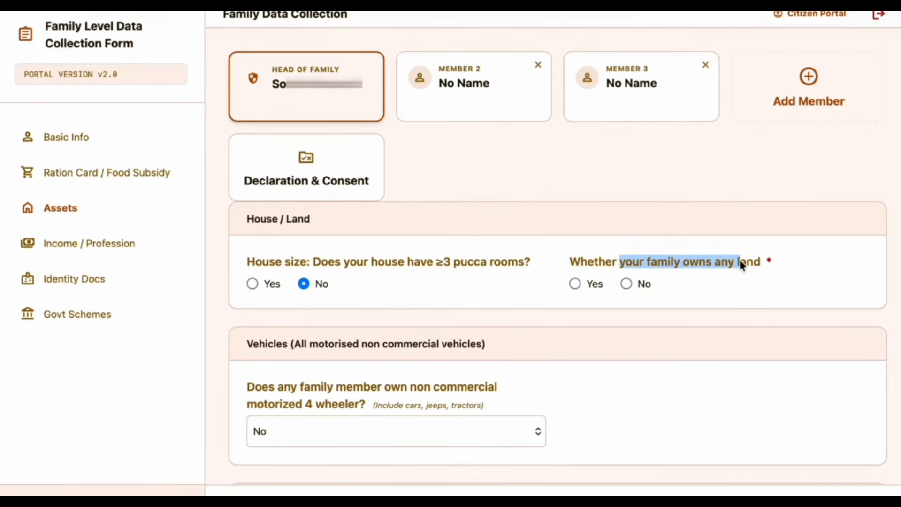
click(731, 266)
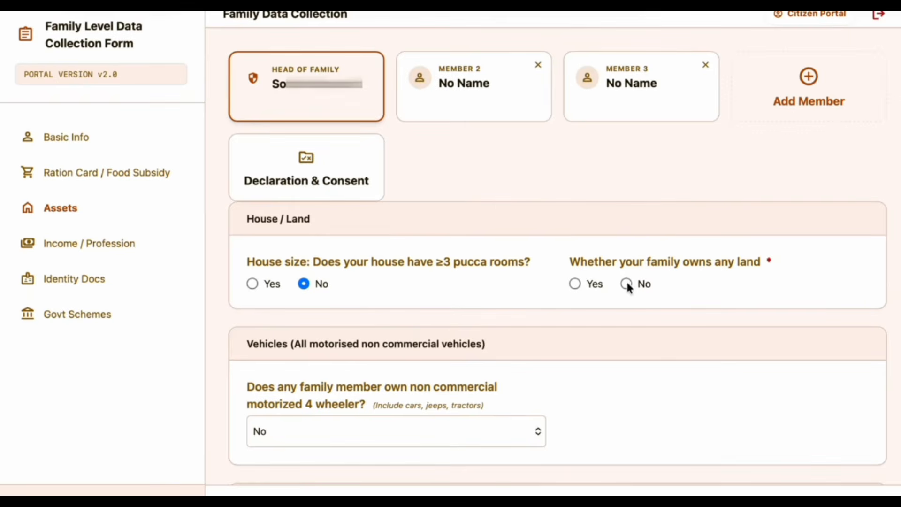
click(575, 283)
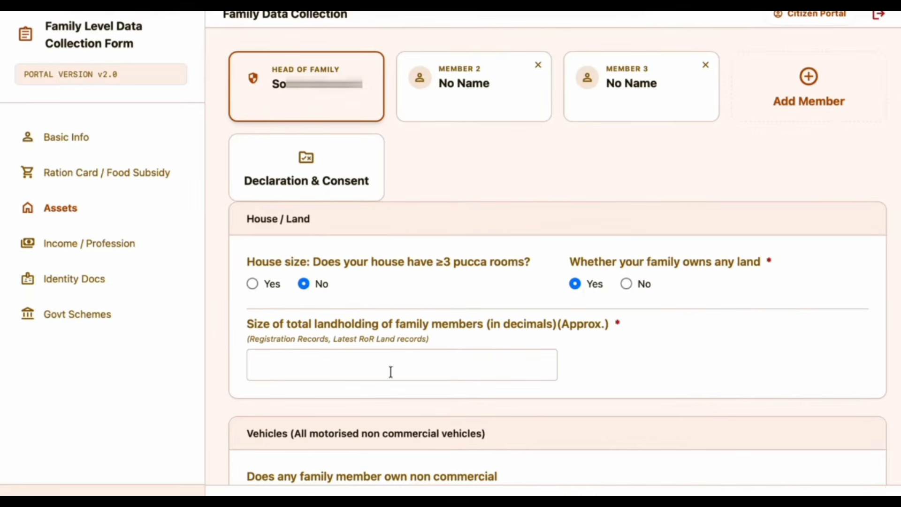
drag(280, 324, 522, 331)
click(523, 331)
click(626, 284)
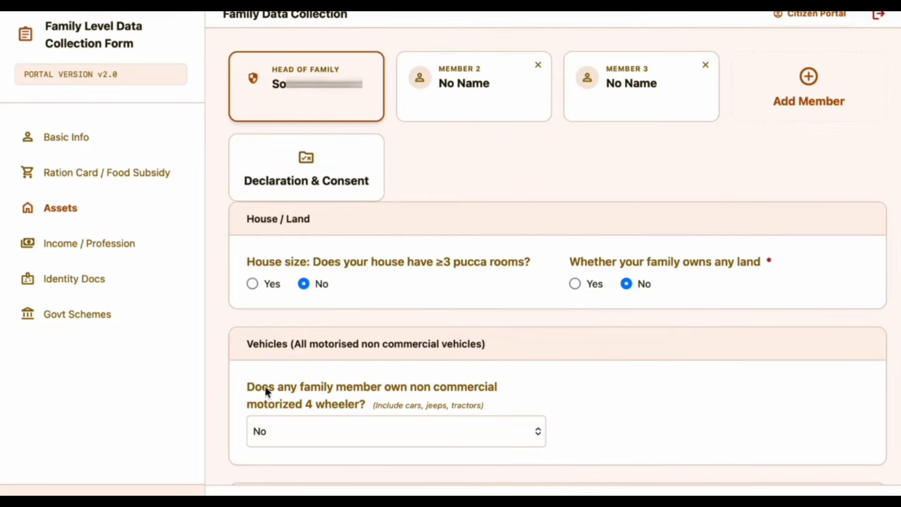
Answer No to whether any family member owns a non commercial motorized 4 wheeler
drag(248, 387, 494, 390)
click(506, 387)
drag(250, 387, 494, 393)
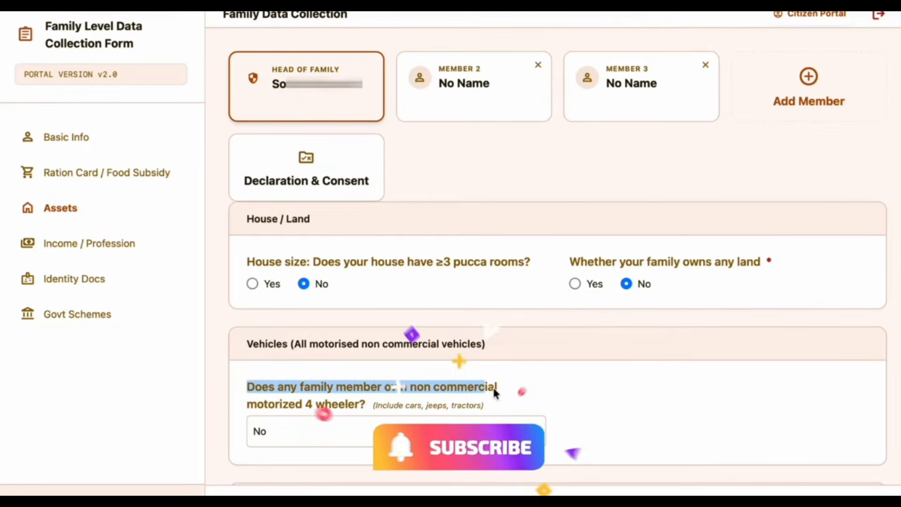
click(494, 392)
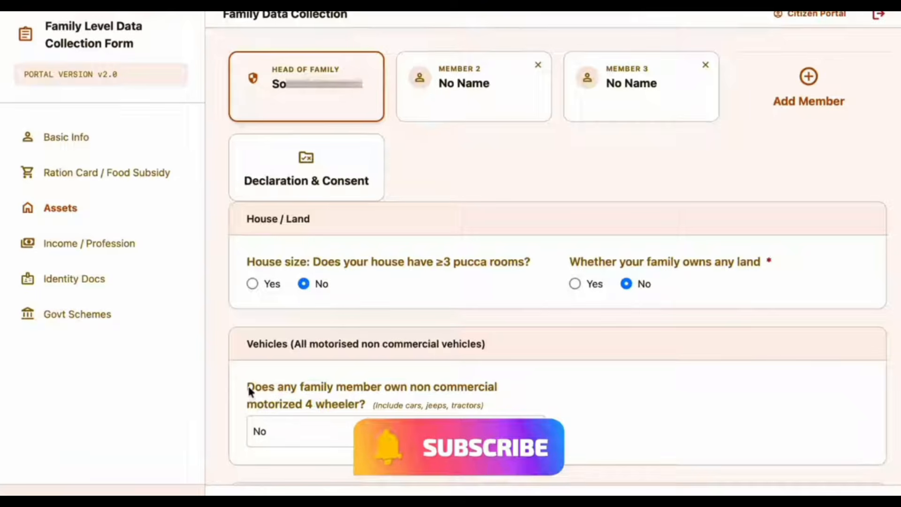
drag(249, 392, 394, 396)
click(508, 390)
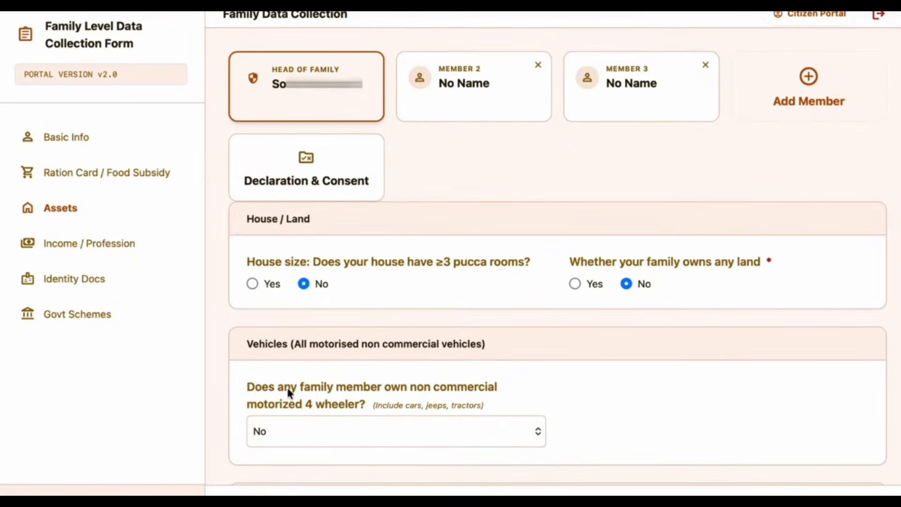
drag(248, 387, 333, 397)
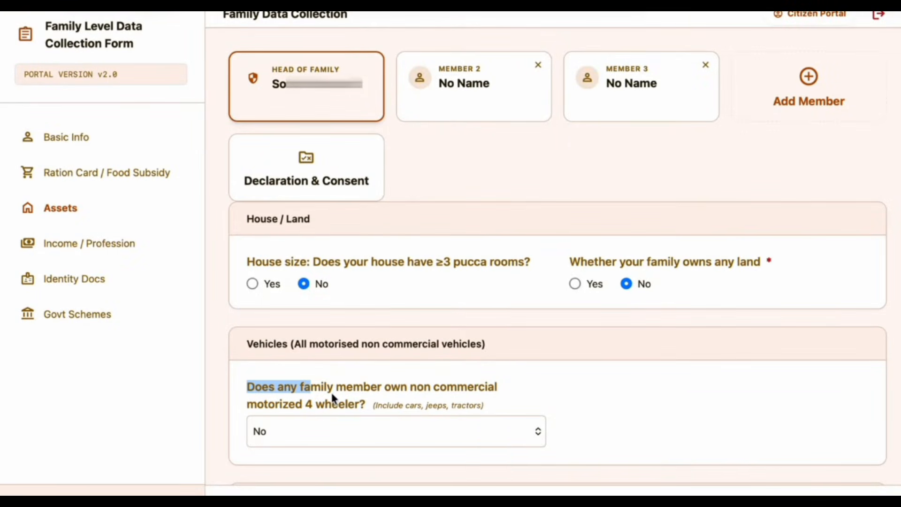
click(285, 433)
click(299, 428)
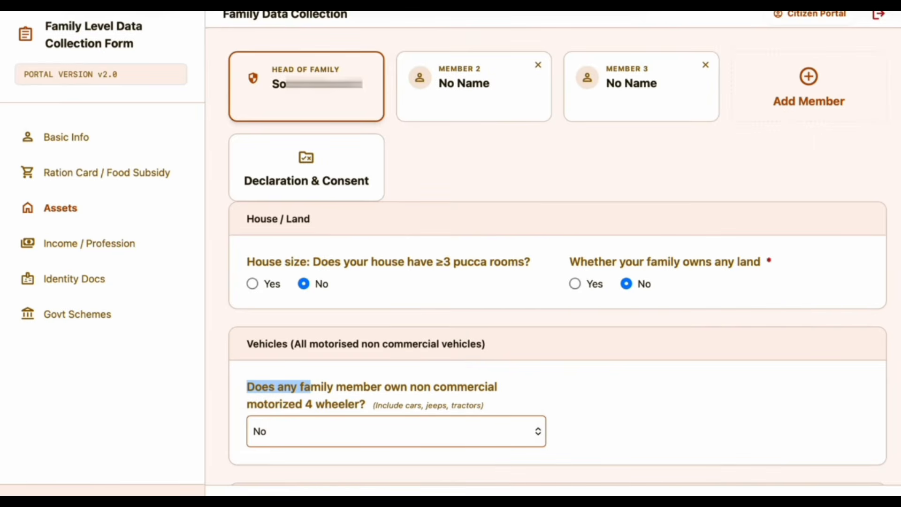
click(281, 500)
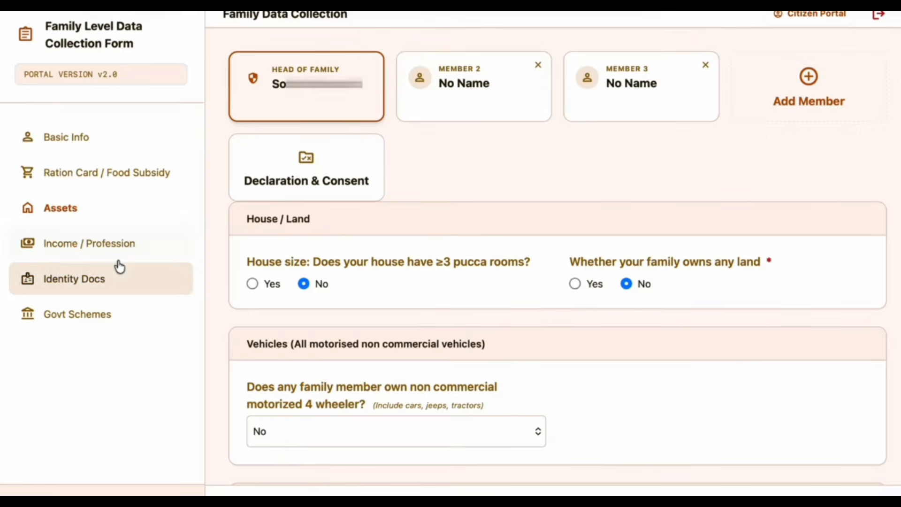
Open the Income / Profession section of the head of family's form
click(71, 244)
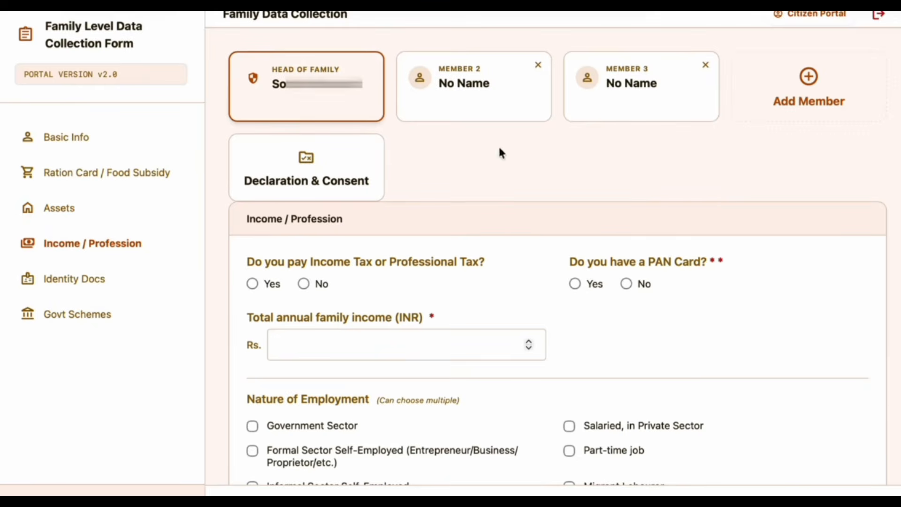